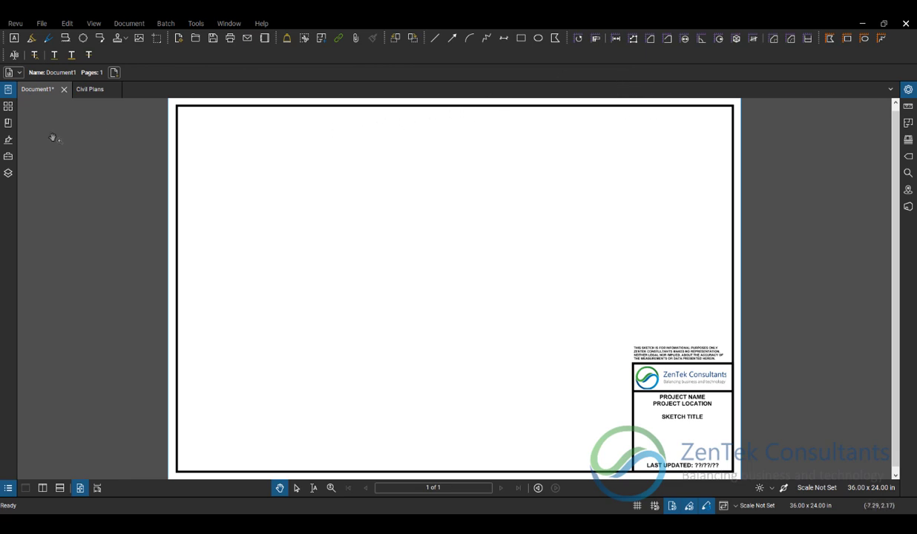
click(42, 25)
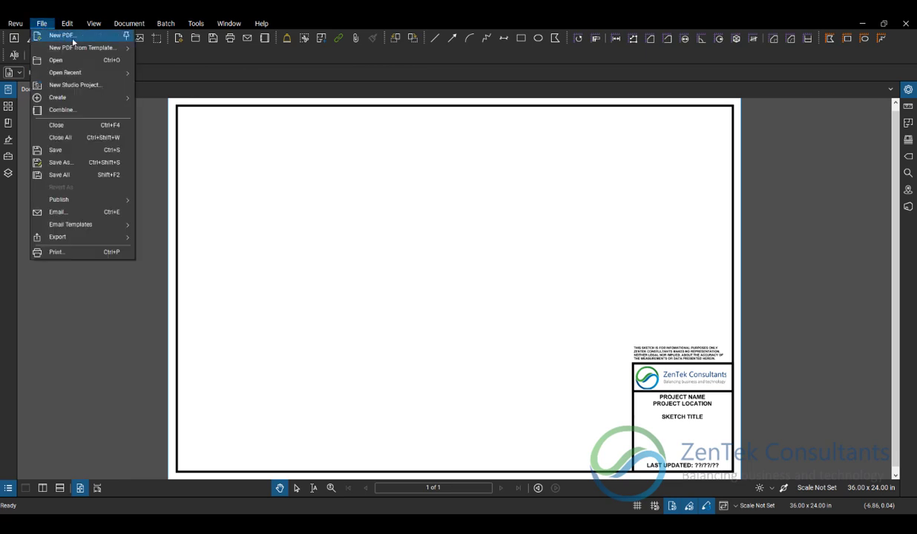
mouse_move(82, 49)
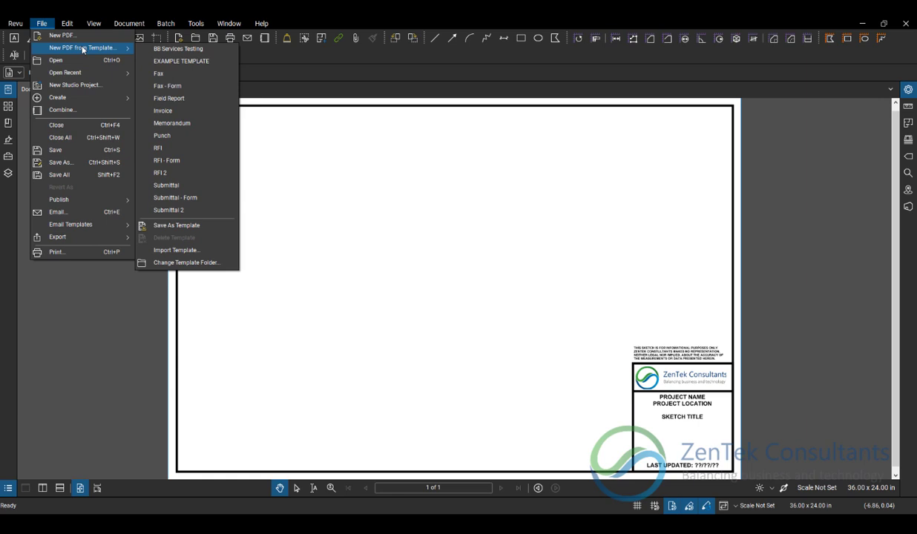
click(508, 211)
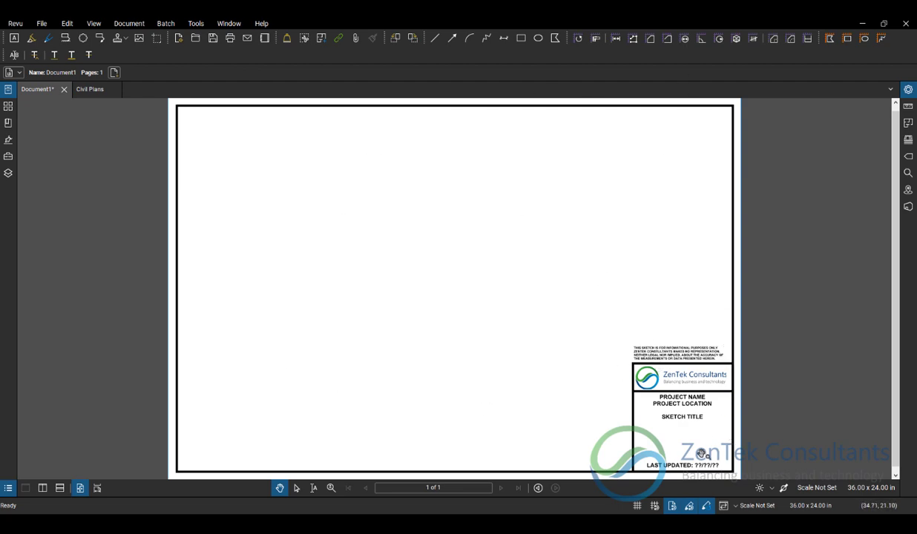
scroll(747, 424, up, 4)
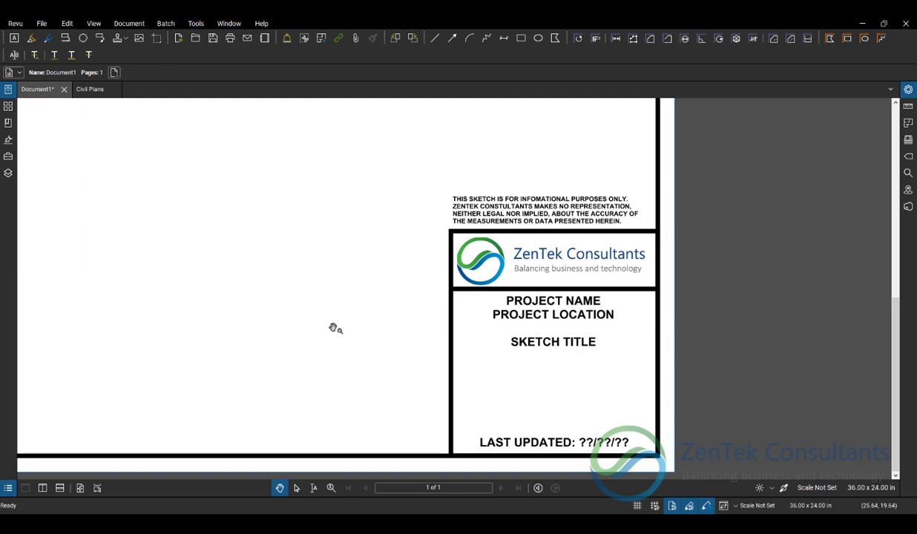
key(ctrl+0)
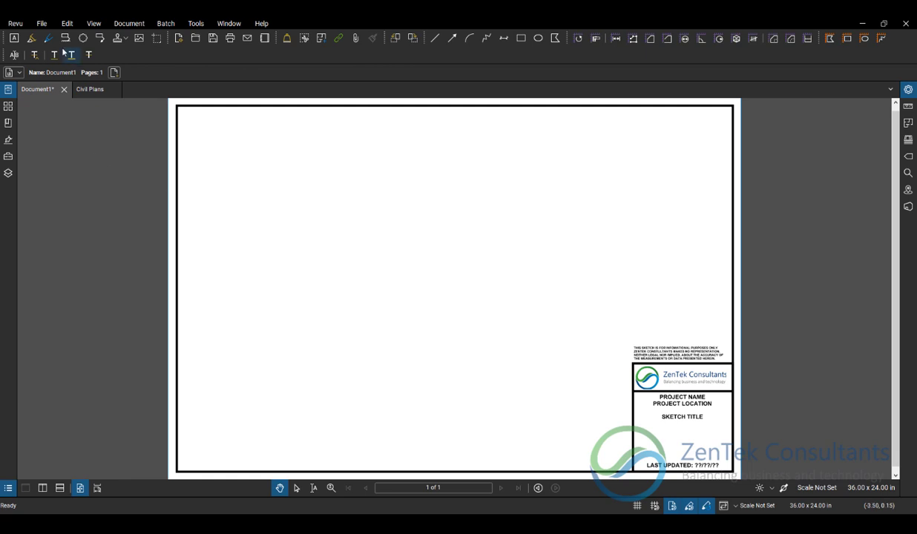
- Save the bordered title-block sheet as a PDF template named "ZenTek Sketch Template" in the Templates folder
click(45, 26)
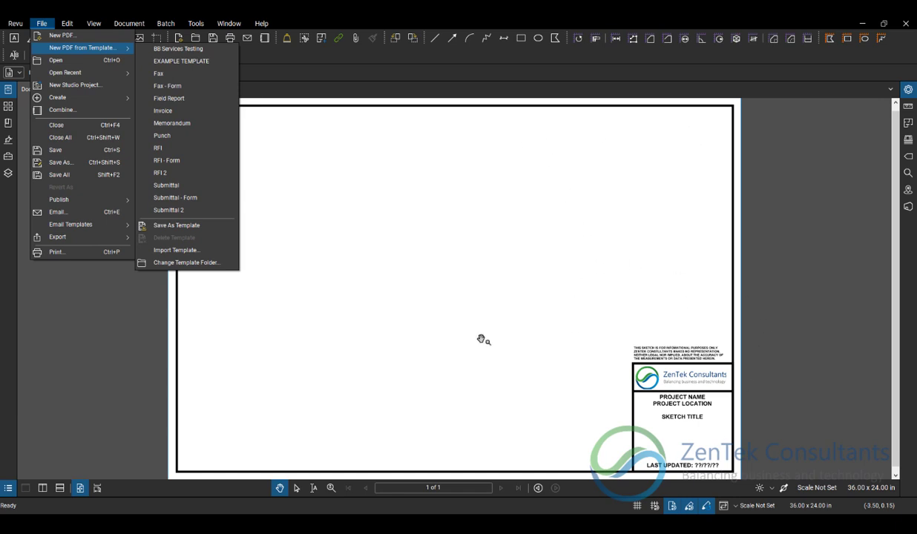
click(200, 226)
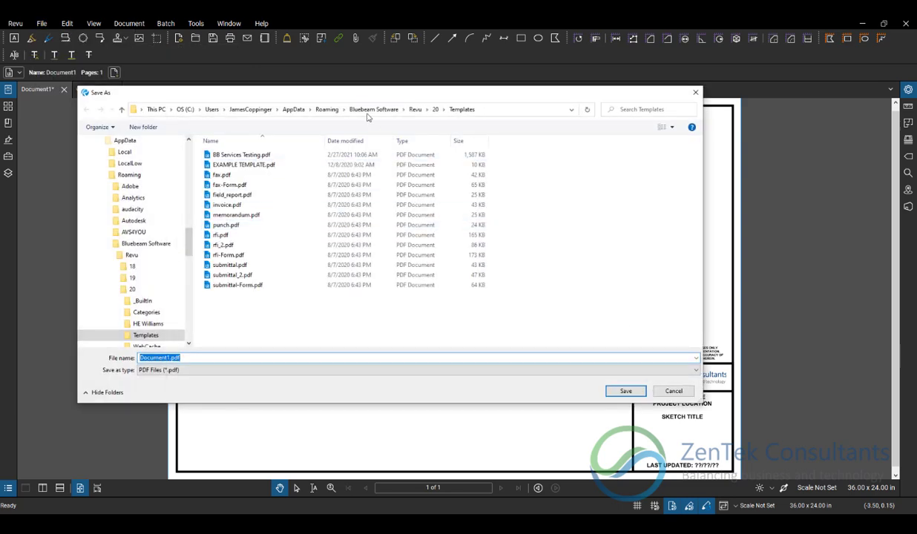
drag(471, 99, 514, 96)
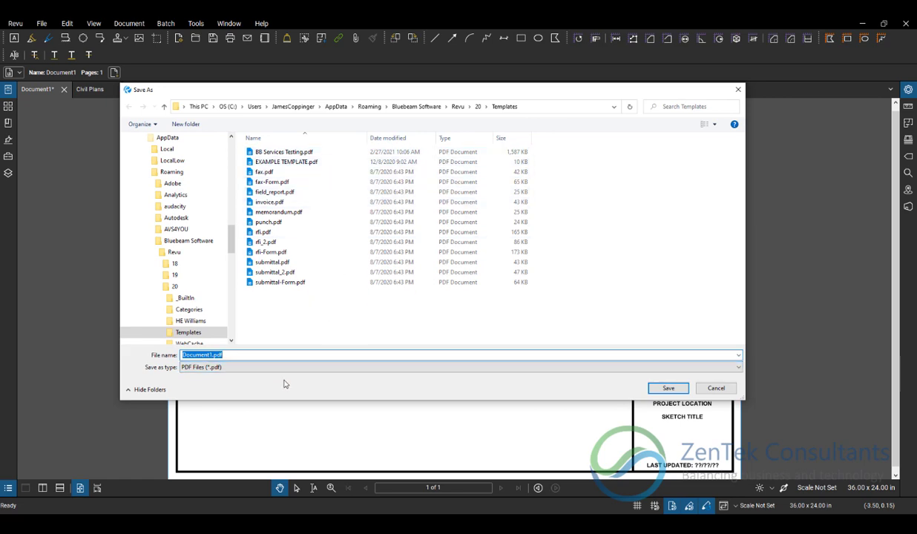
text(zENtEK sKETCHES tEMPLATE)
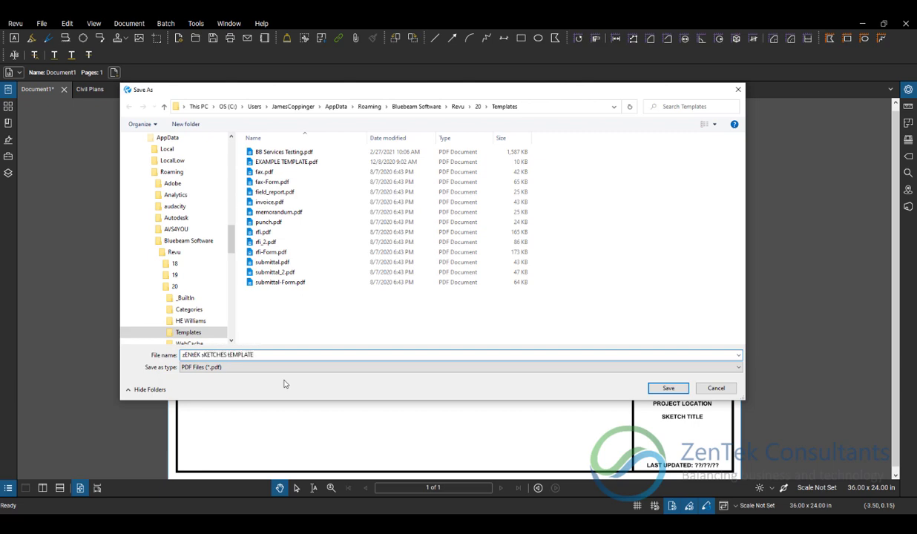
key(BackSpace)
key(BackSpace)
key(BackSpace)
key(BackSpace)
key(BackSpace)
key(BackSpace)
key(BackSpace)
key(BackSpace)
key(BackSpace)
key(BackSpace)
key(BackSpace)
key(BackSpace)
key(BackSpace)
key(BackSpace)
key(BackSpace)
key(BackSpace)
key(BackSpace)
key(BackSpace)
key(BackSpace)
key(BackSpace)
text(ZenTek Sketch Template)
click(683, 393)
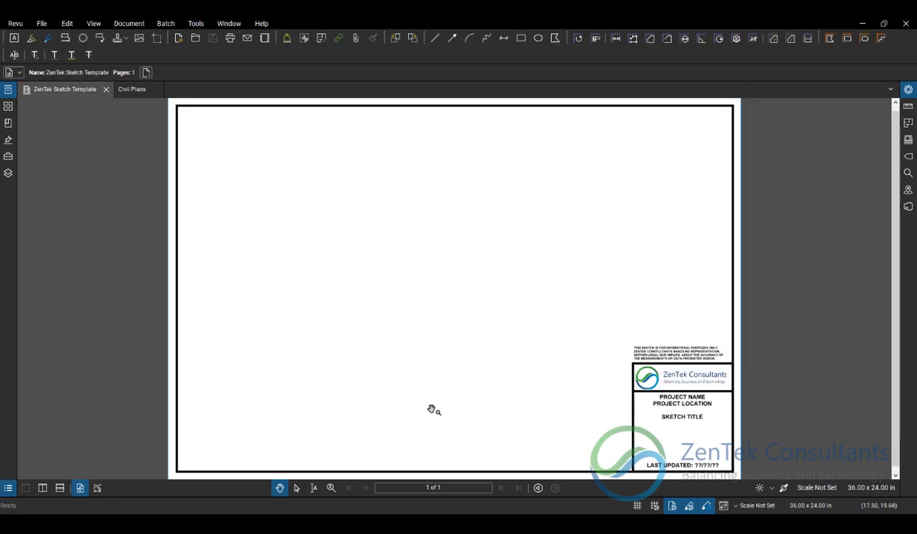
- Close the saved template file and create a new PDF from the ZenTek Sketch Template
click(106, 90)
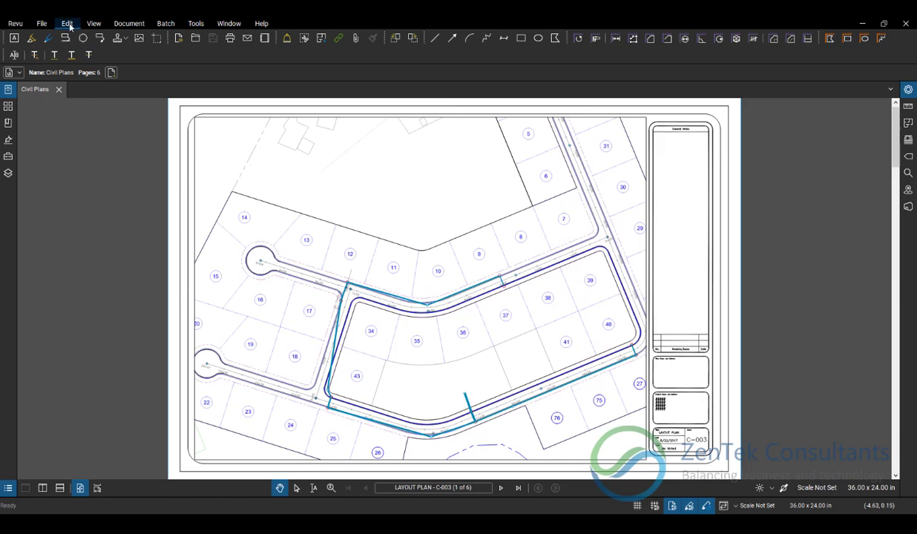
click(41, 23)
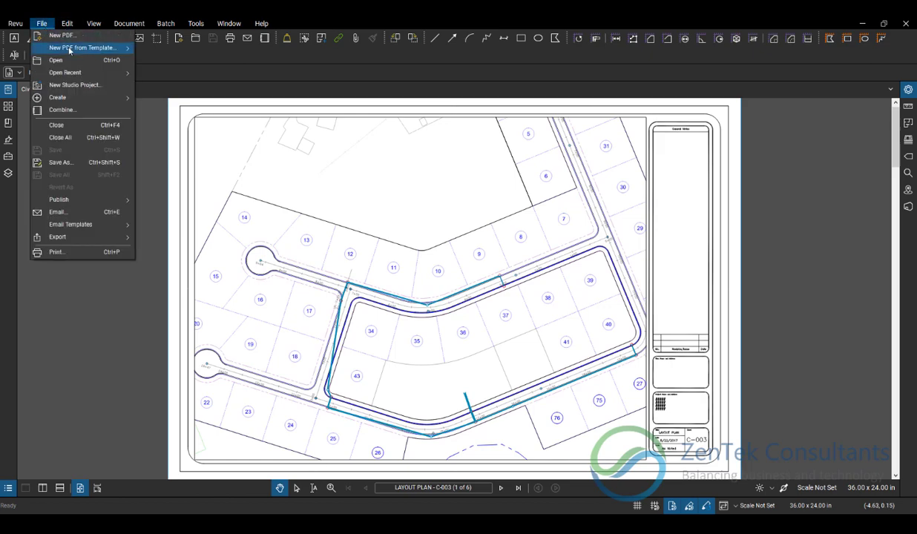
mouse_move(73, 50)
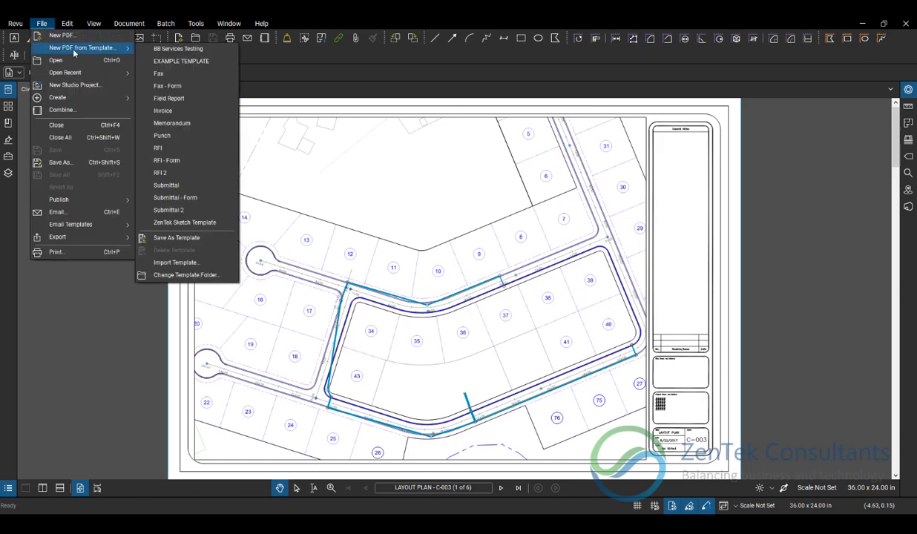
click(181, 225)
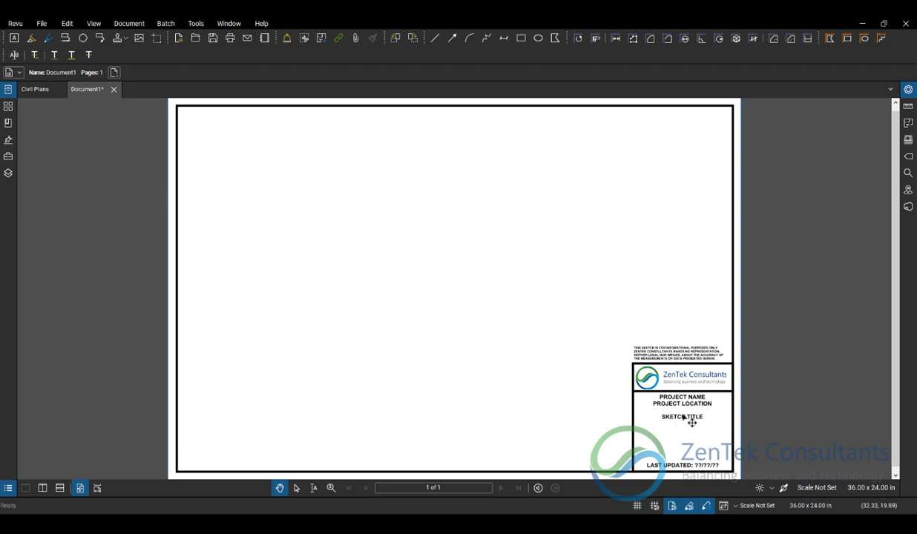
- Replace the PROJECT NAME placeholder in the title block with "ACME CONSTRUCTION SITE"
scroll(702, 424, up, 2)
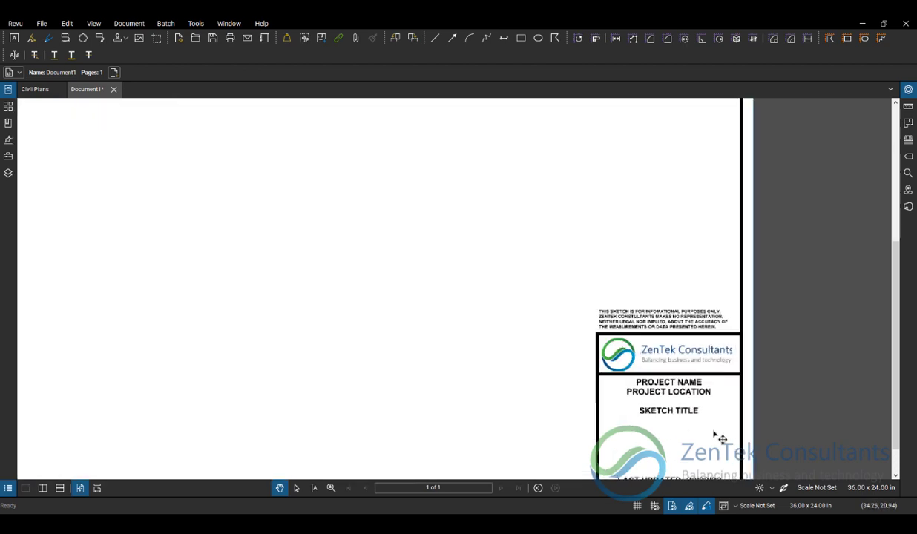
drag(651, 360, 544, 312)
scroll(580, 351, up, 1)
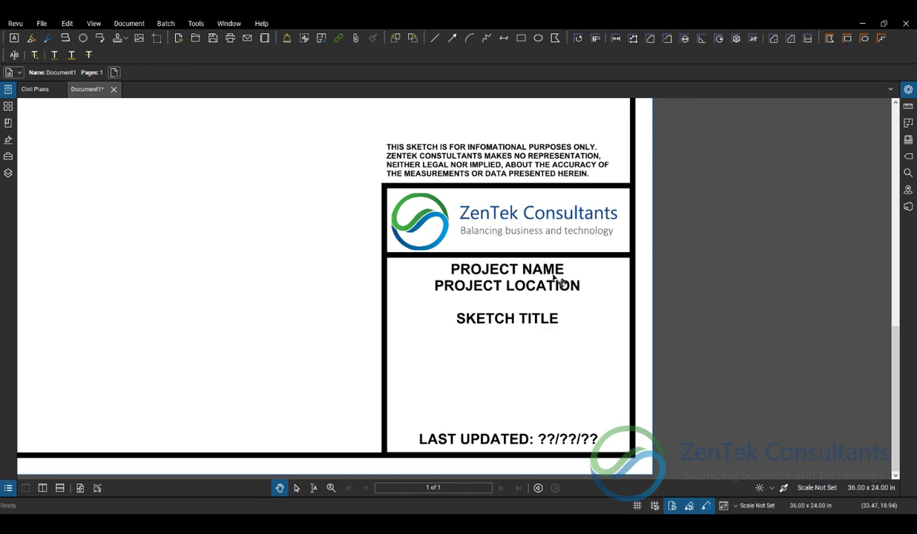
double_click(553, 270)
click(564, 269)
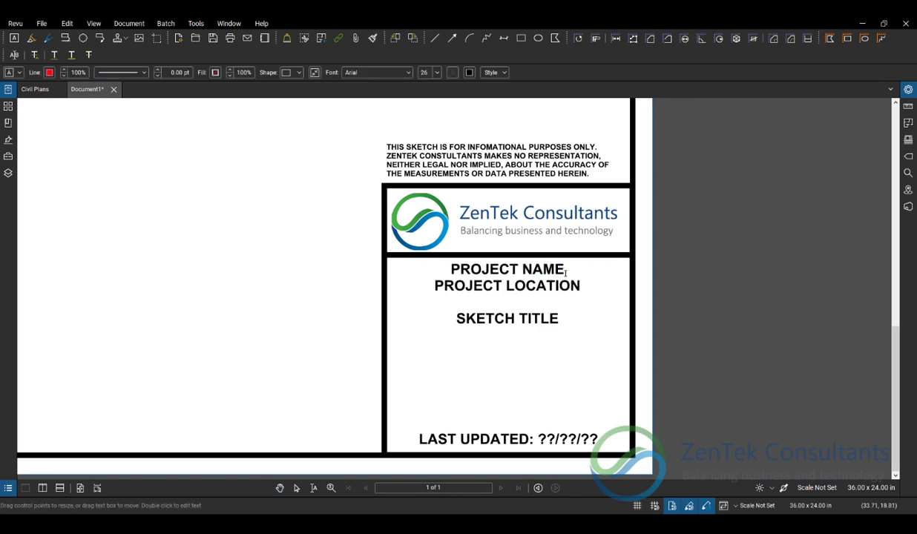
drag(564, 270, 453, 265)
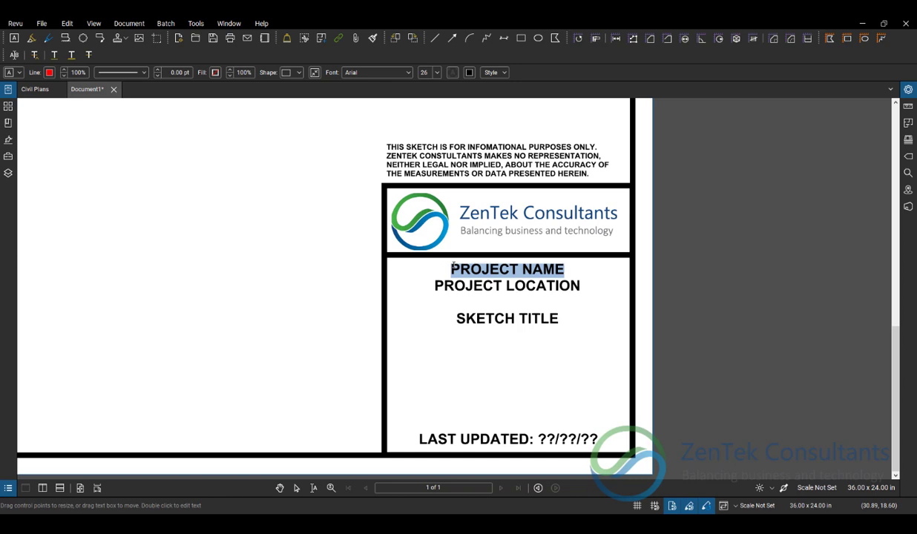
text(ACME)
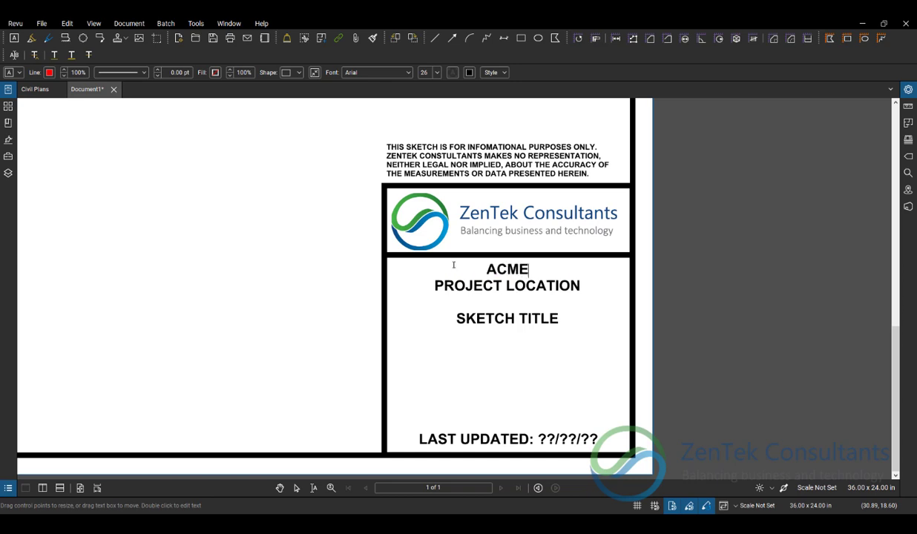
text( CONSTRUCTI)
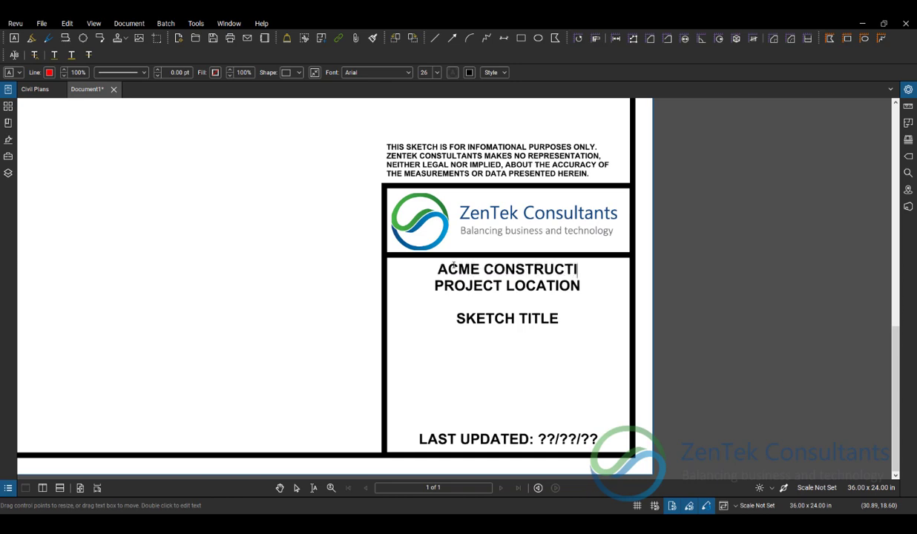
text(ON SITE)
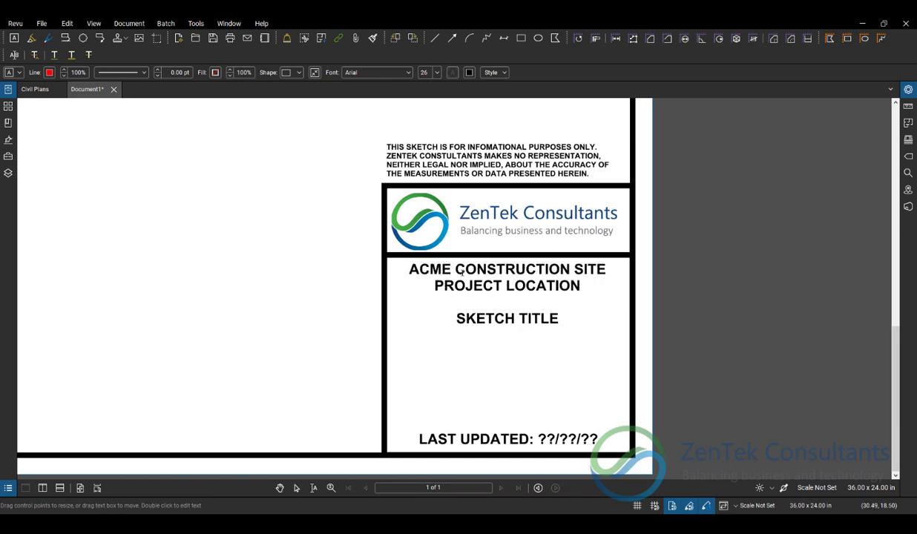
- Replace the PROJECT LOCATION placeholder in the title block with the site's street address in capitals
key(Down)
key(shift+Left)
key(shift+Left)
key(shift+Left)
key(shift+Left)
drag(489, 285, 440, 288)
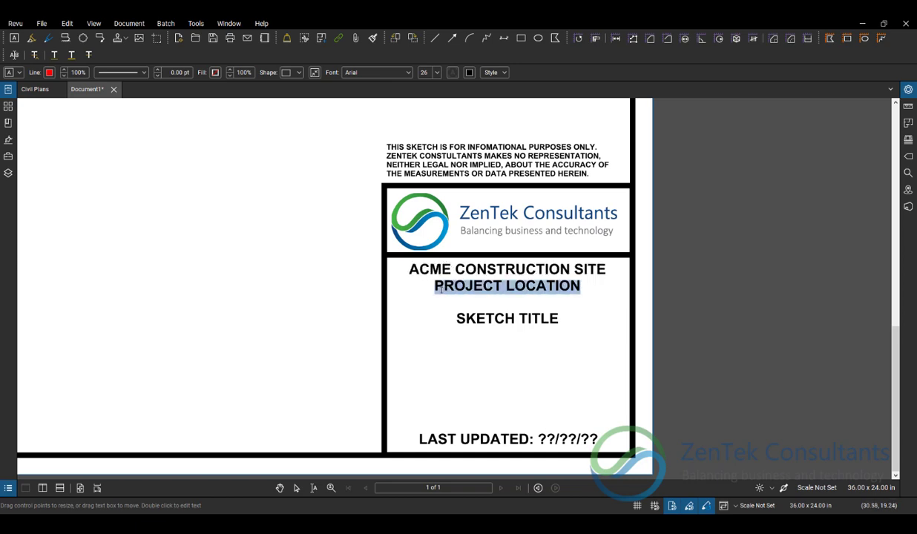
text(123 Main)
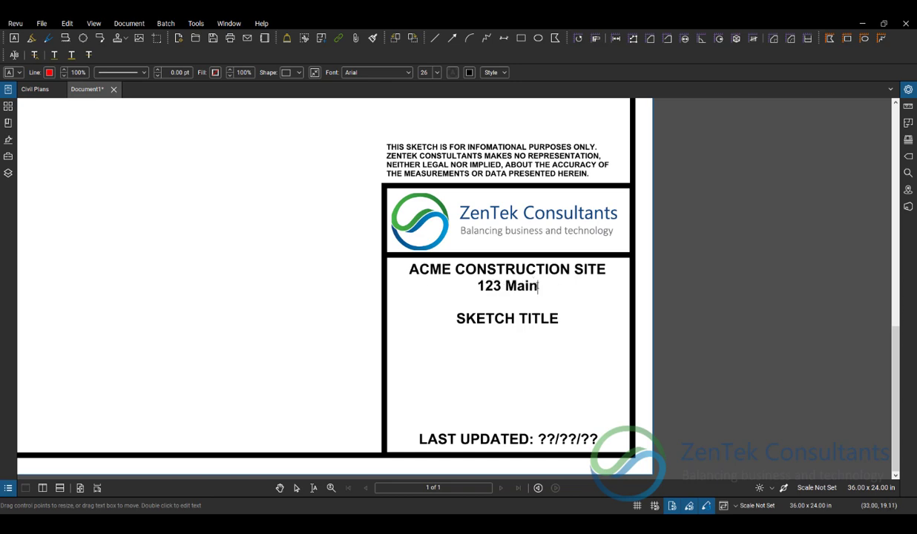
key(BackSpace)
key(BackSpace)
key(BackSpace)
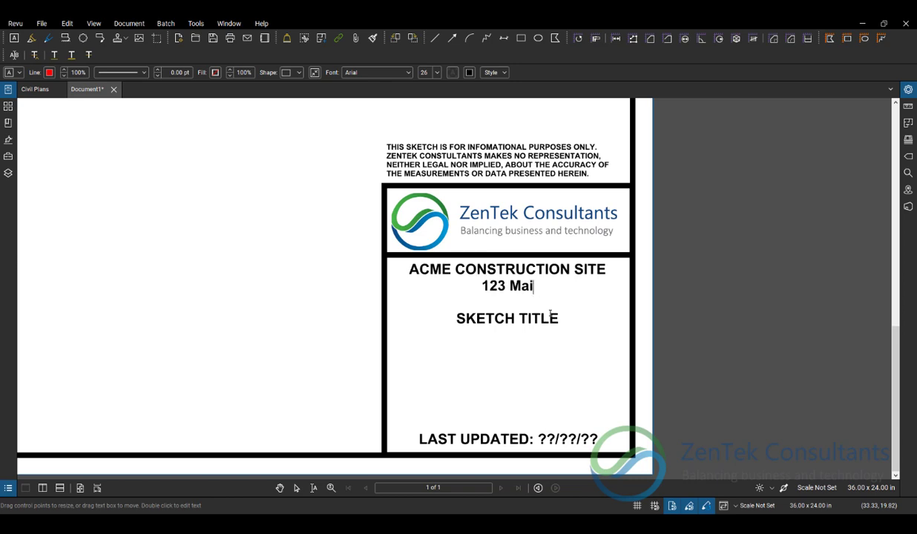
text(STREET)
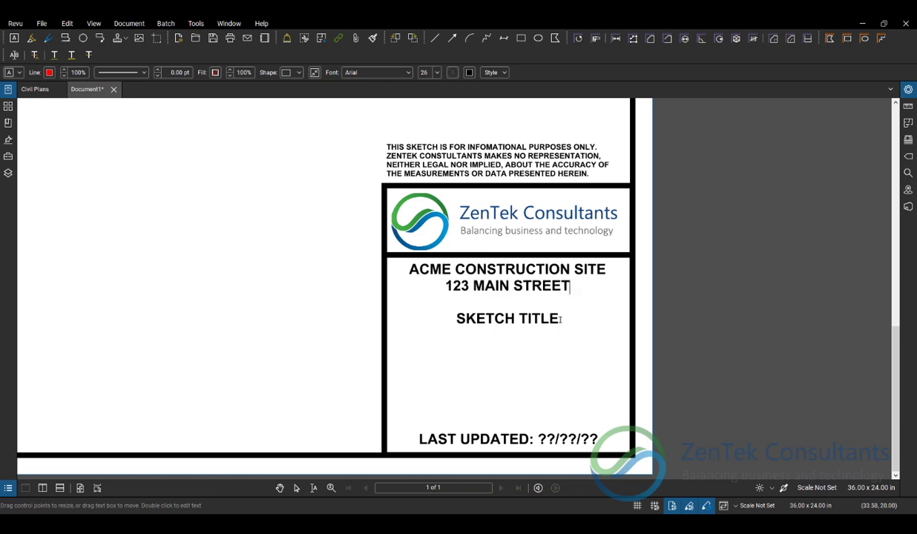
- Replace the SKETCH TITLE placeholder with "BLOCK 123 UTILTIES CHANGES" and finish editing the title block text
drag(558, 319, 459, 320)
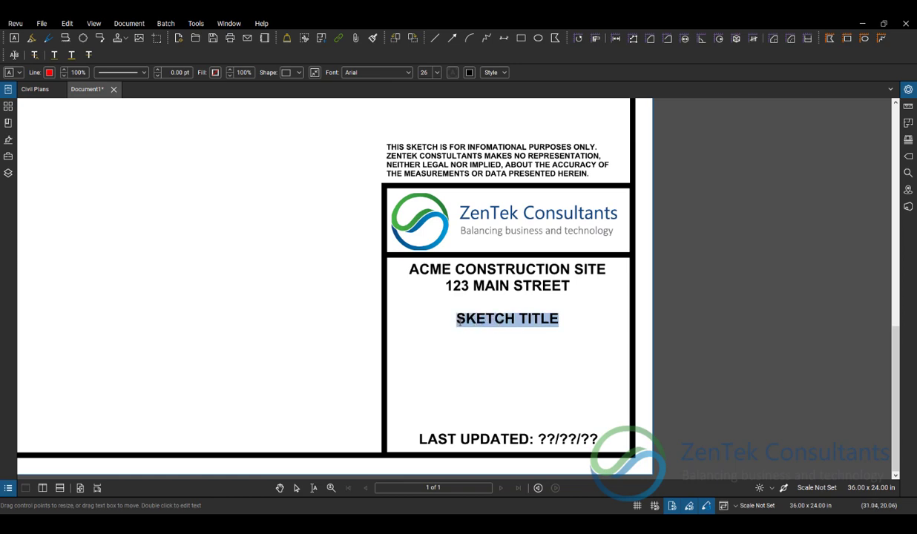
text(BLOCK 12)
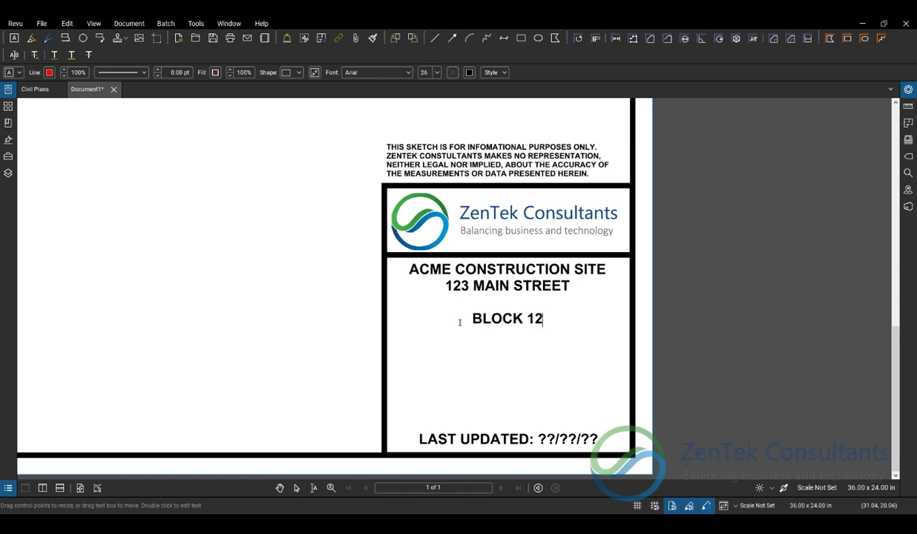
text(3 UT)
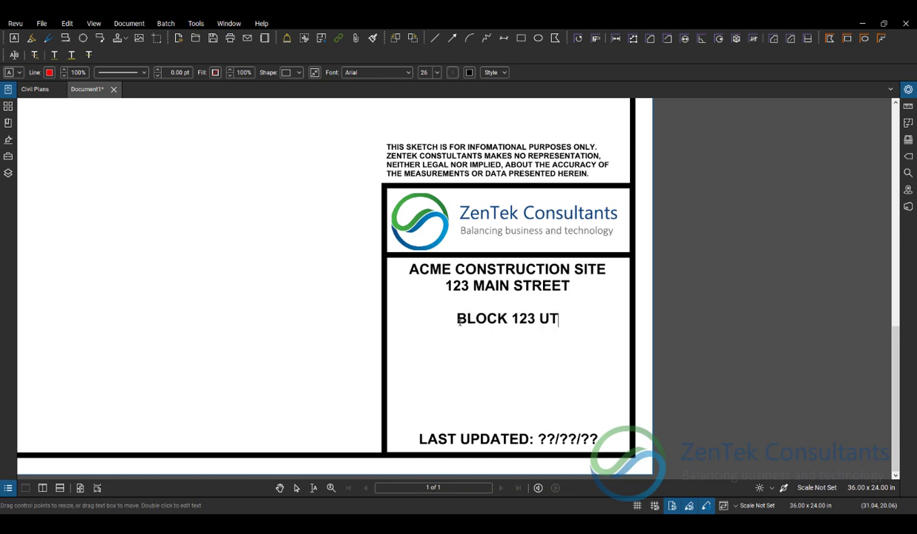
text(ILITIE)
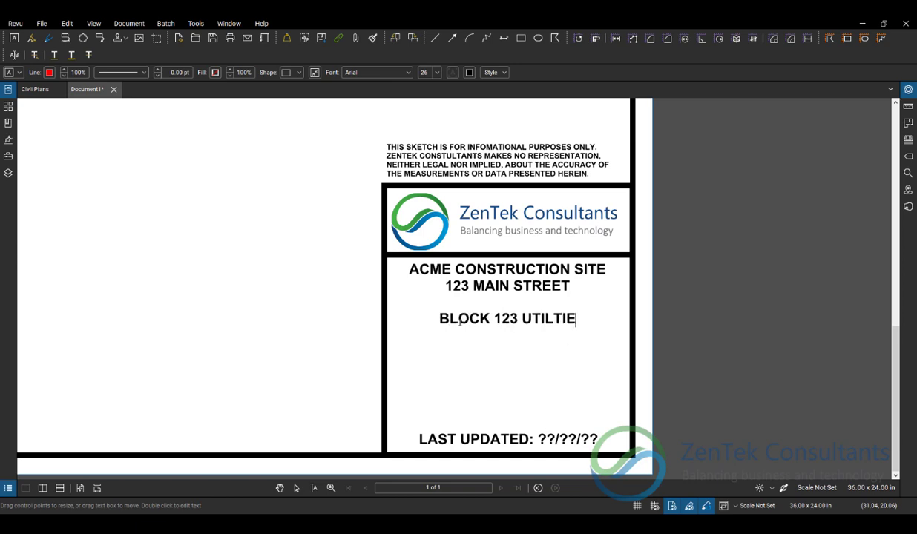
text(S CHANGES)
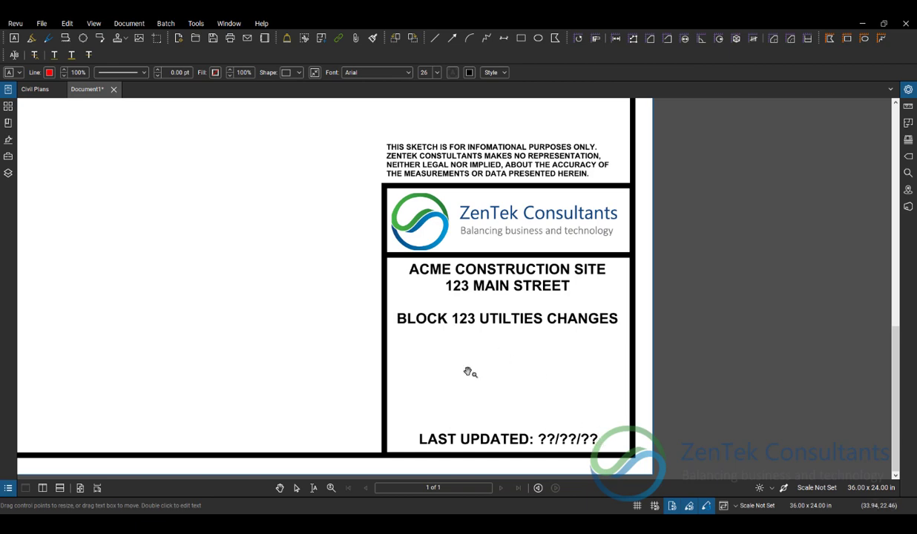
key(Escape)
key(ctrl+0)
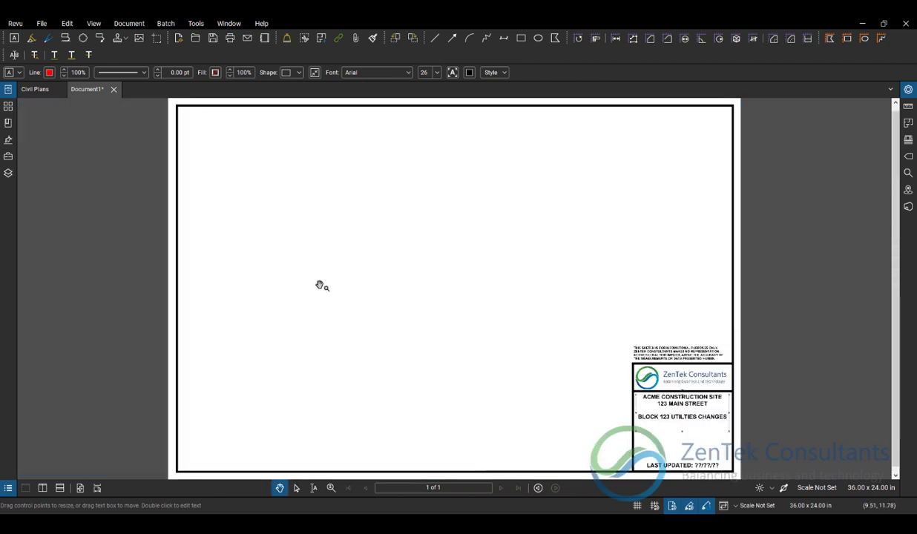
key(Escape)
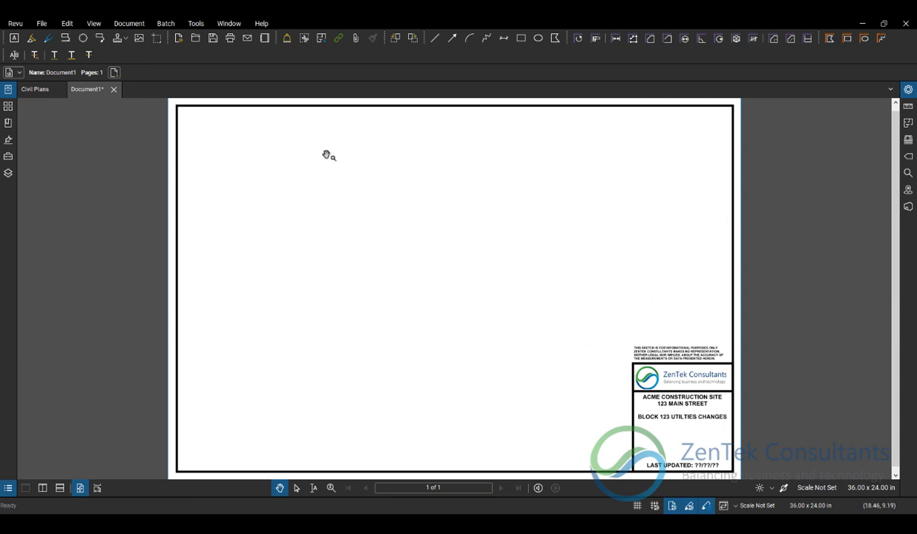
- Take a rectangular snapshot of the Civil Plans layout around the upper cul-de-sac, covering lots 12 to 17
click(34, 90)
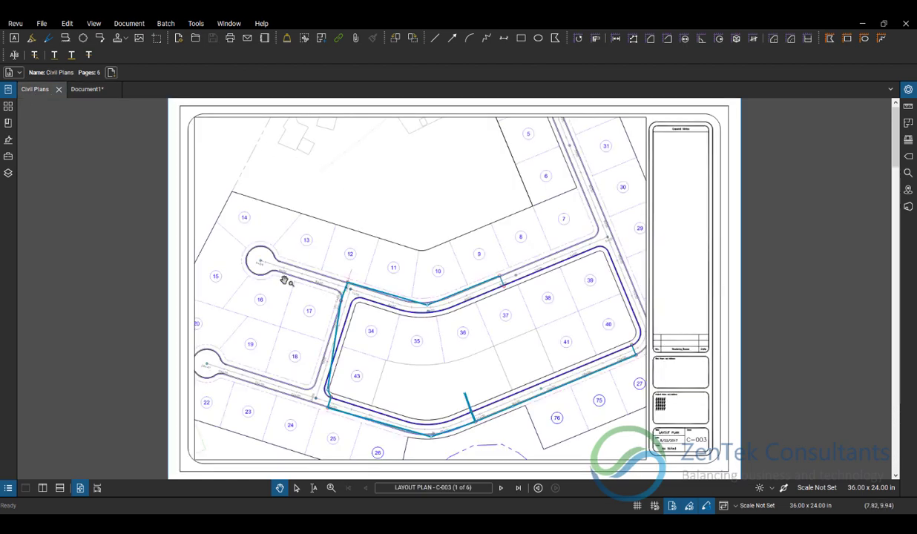
click(67, 23)
click(118, 197)
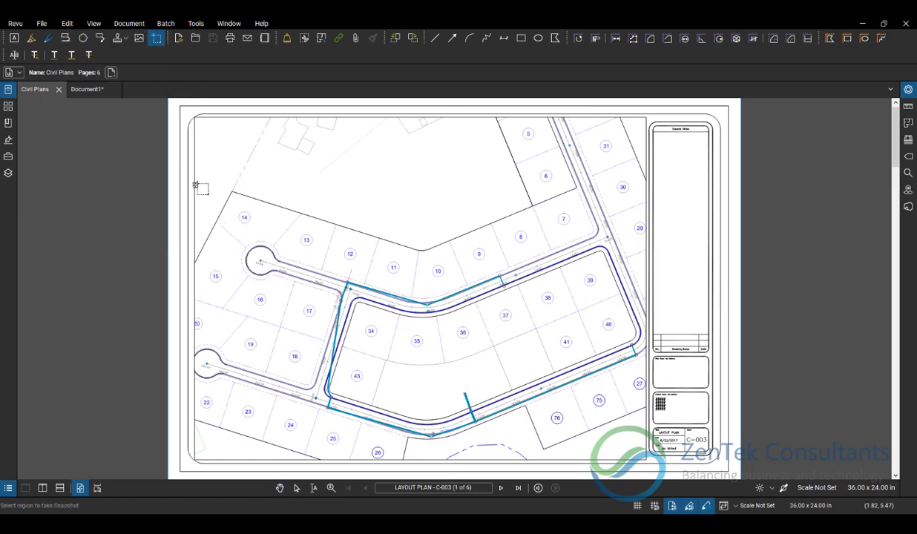
drag(195, 181, 372, 346)
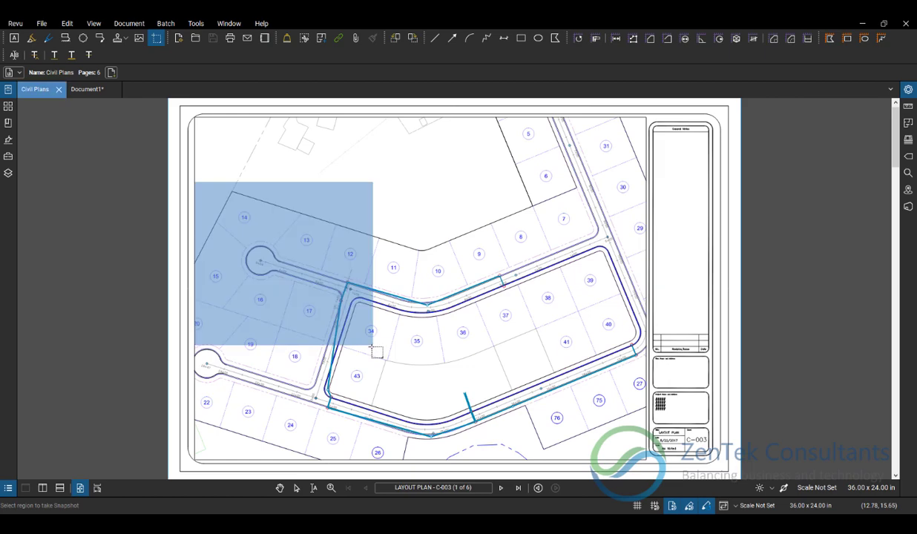
- Paste the snapshot onto the Document1 sketch sheet and fit it into the border's upper-left corner, enlarged to nearly the full border height
click(82, 89)
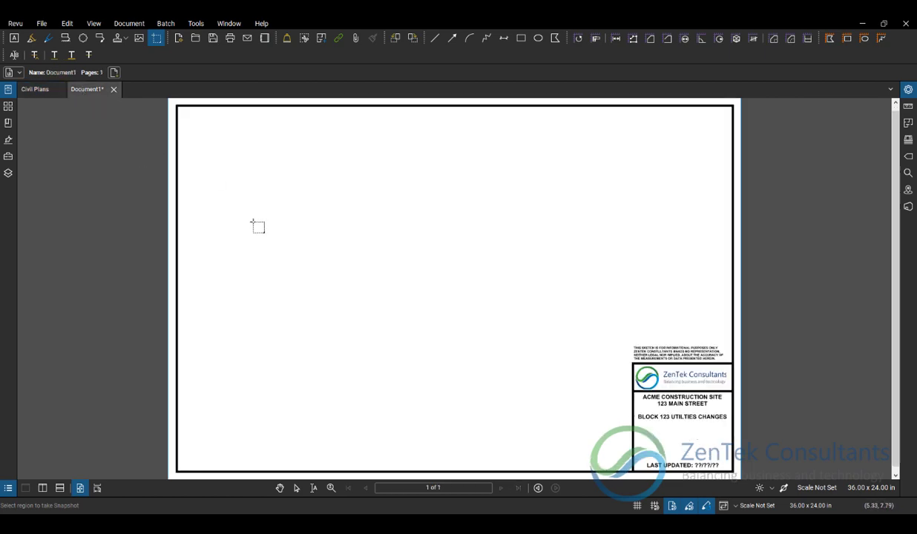
key(Escape)
key(ctrl+v)
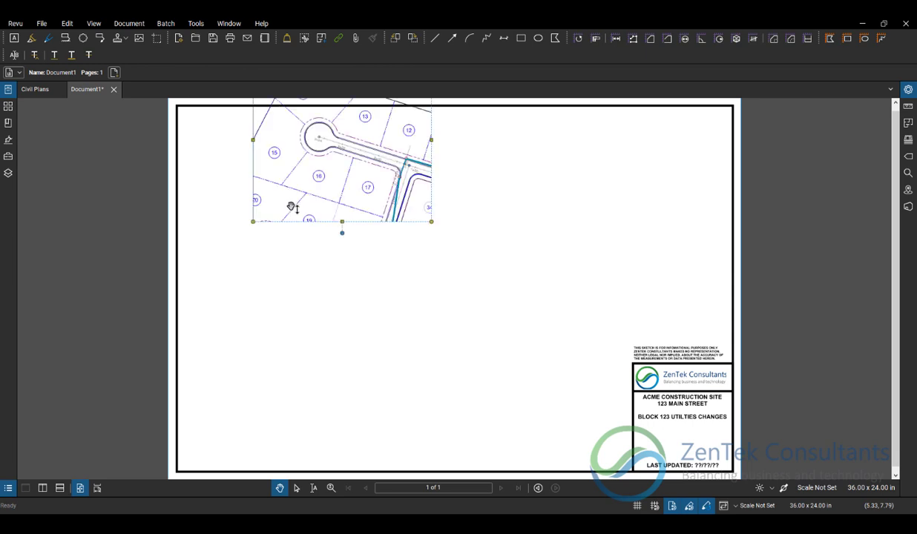
drag(352, 168, 280, 220)
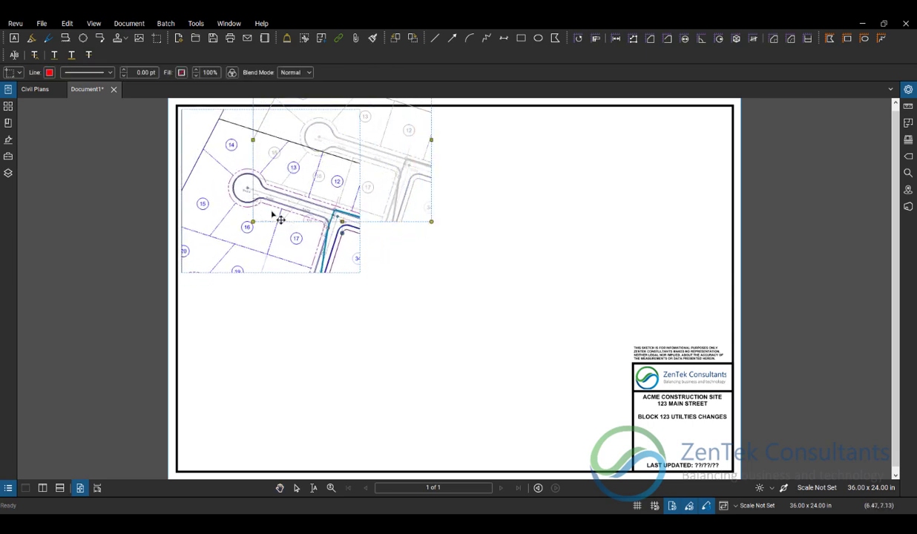
drag(360, 273, 590, 422)
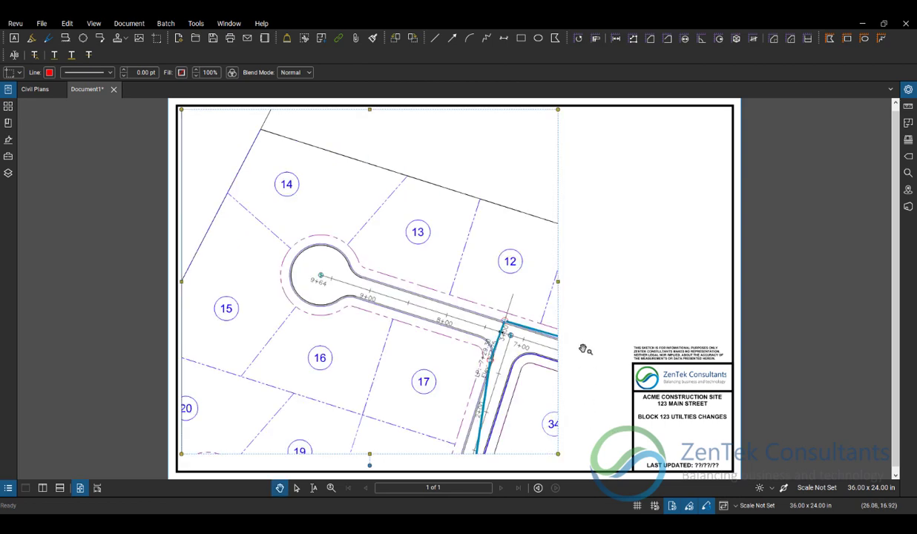
click(567, 307)
right_click(468, 290)
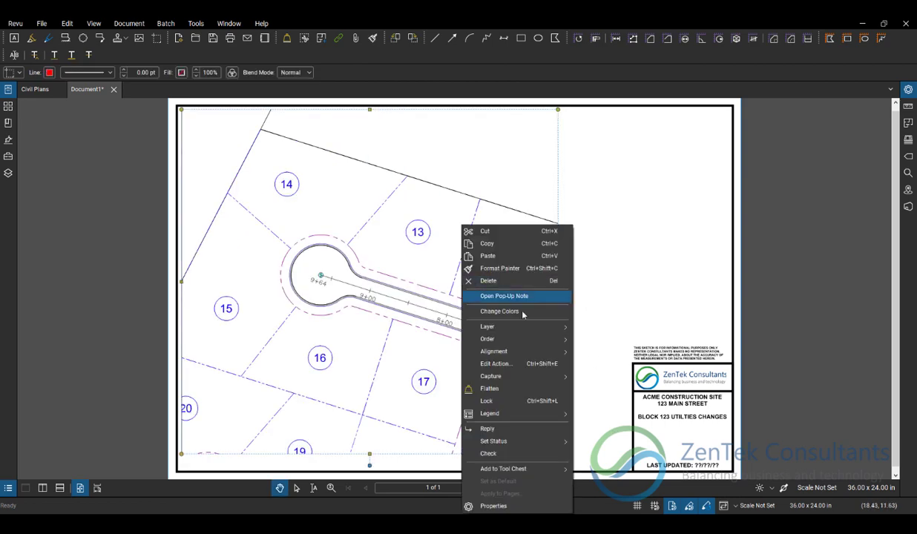
click(512, 377)
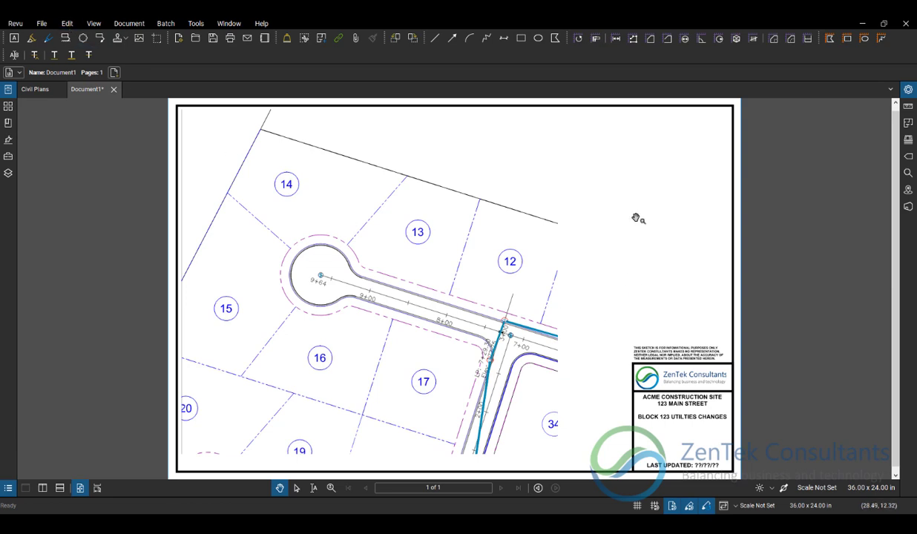
- Examine the folder path where the PDF templates are stored, and leave the folder selection without choosing another one
click(66, 23)
mouse_move(38, 28)
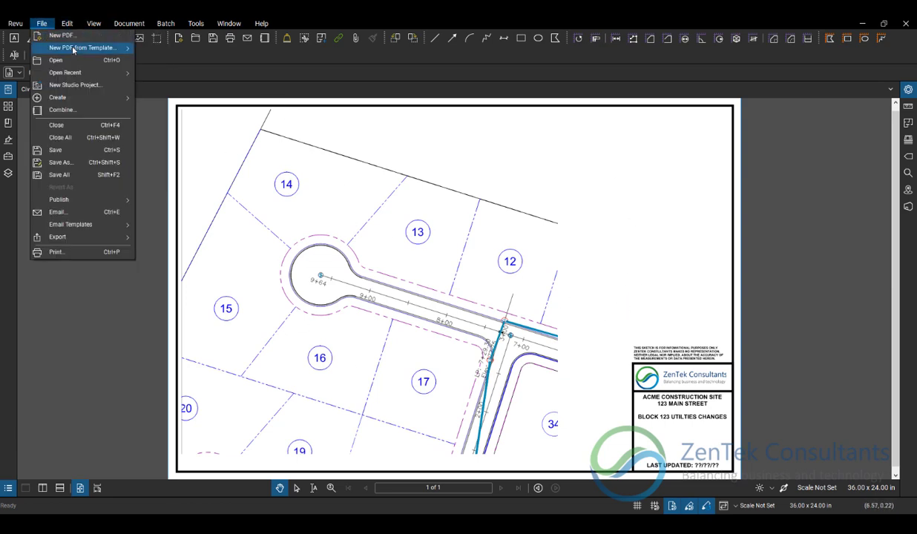
mouse_move(72, 49)
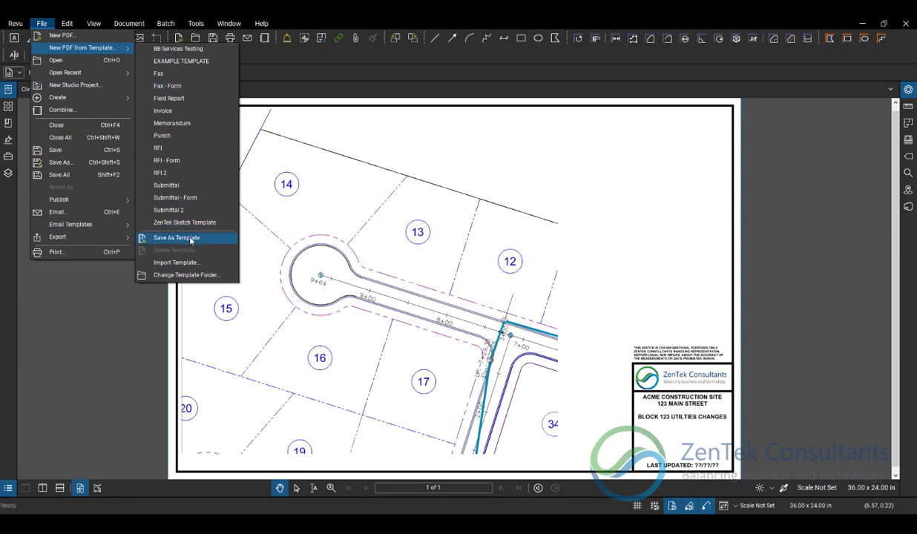
click(196, 275)
click(527, 108)
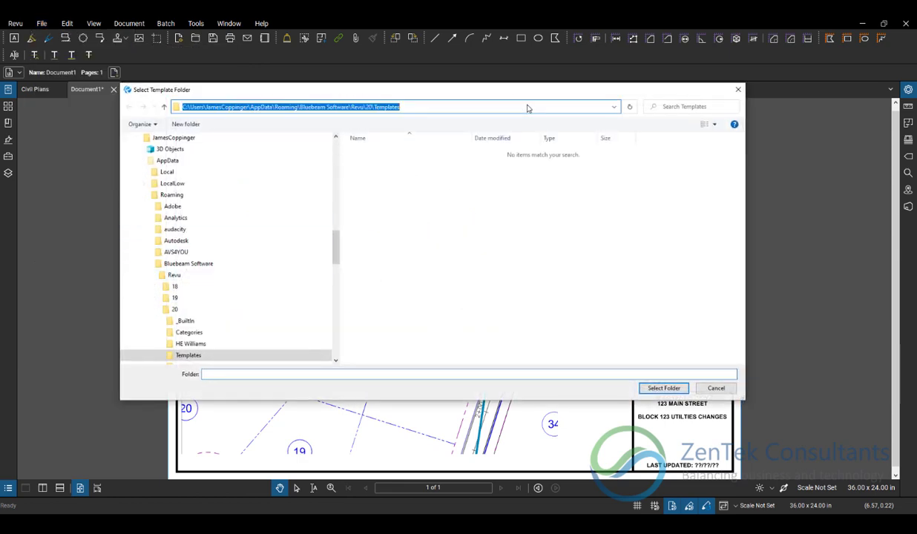
drag(404, 104, 374, 125)
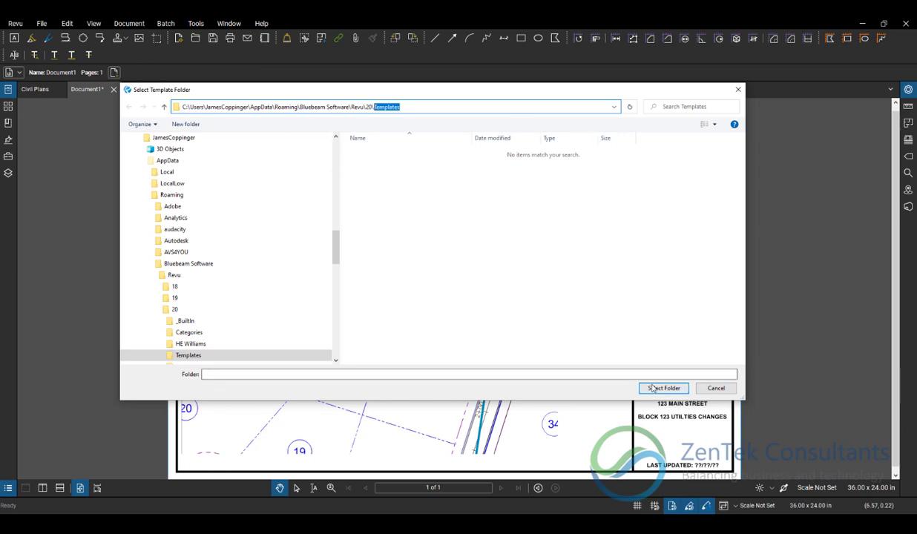
drag(335, 244, 333, 172)
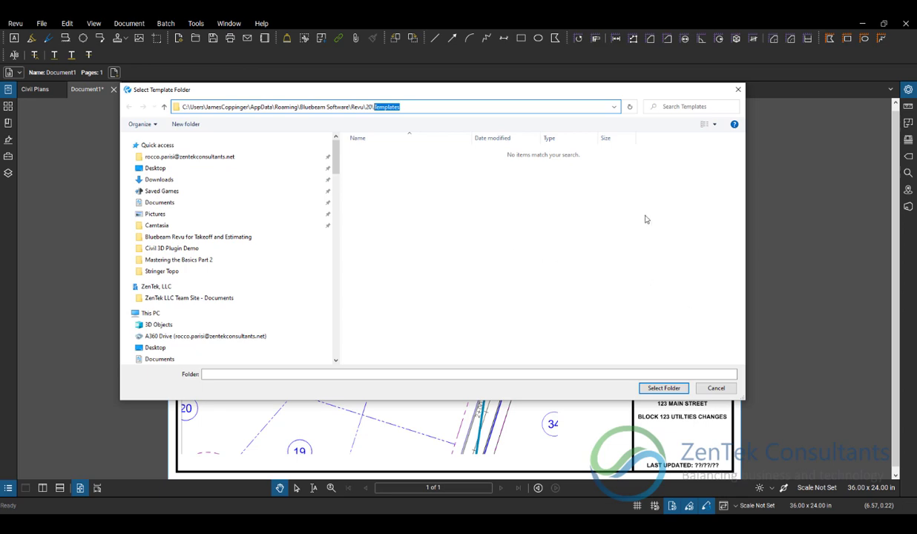
click(724, 391)
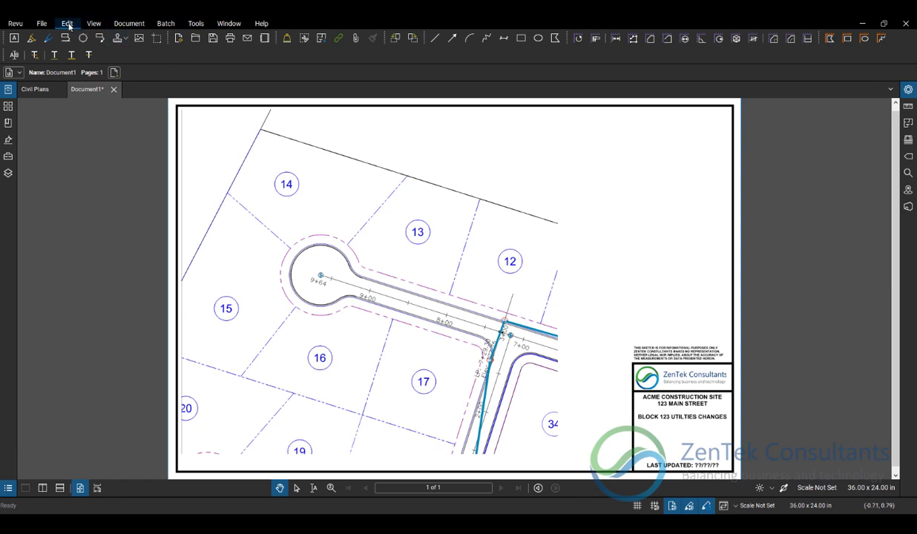
- Browse the desktop PDFs for importing as a template, pick BB Services Testing.pdf, and cancel the import
click(41, 23)
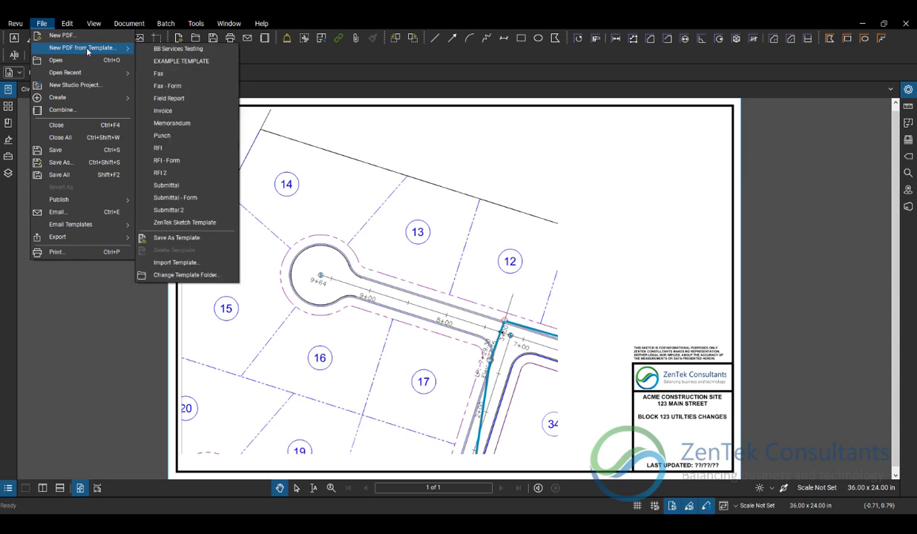
click(194, 263)
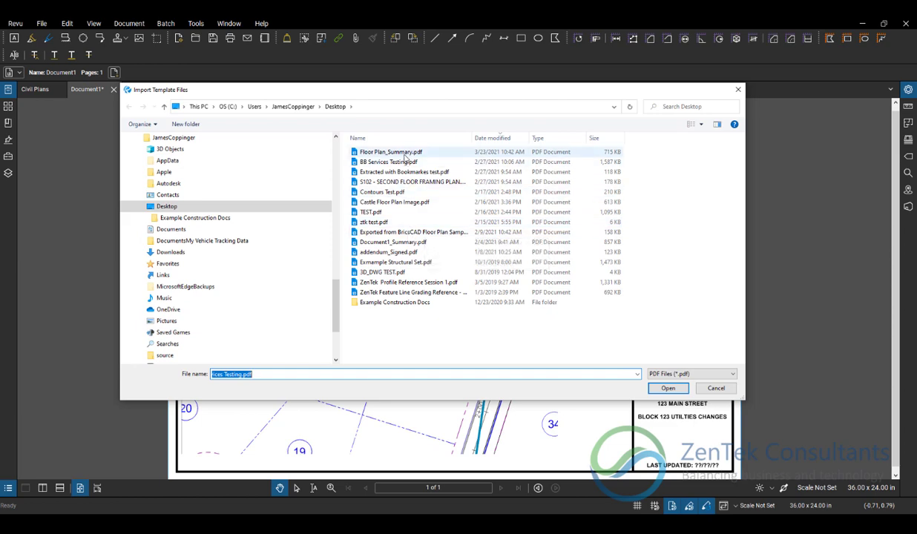
click(403, 161)
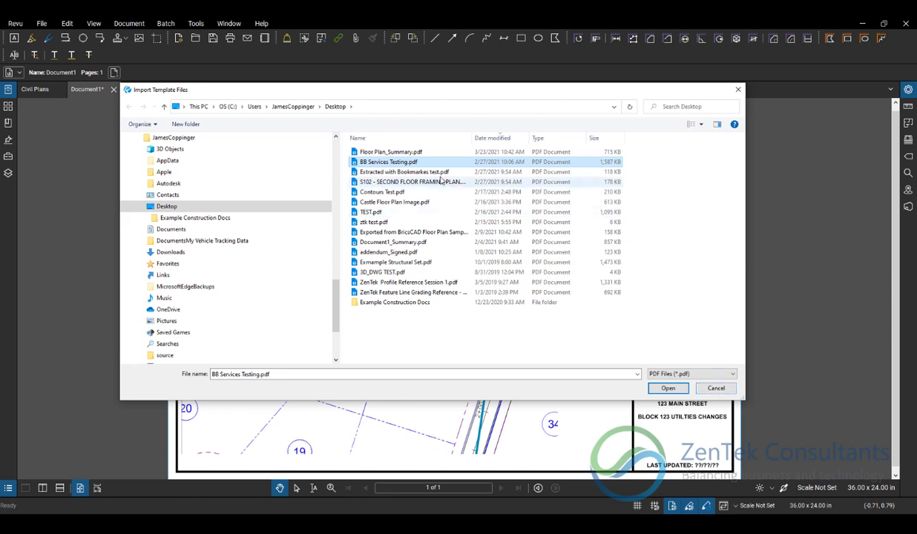
click(717, 389)
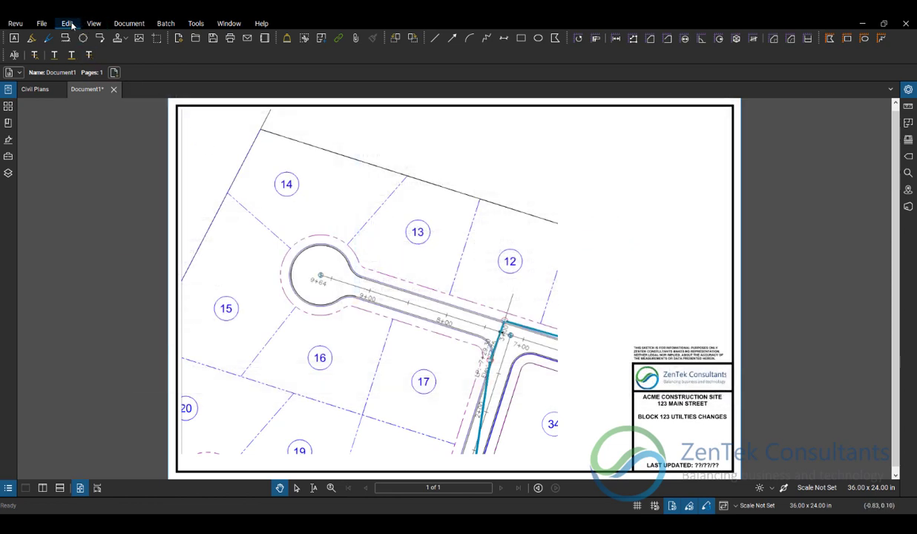
- Open the saved ZenTek Sketch Template itself for editing
click(42, 23)
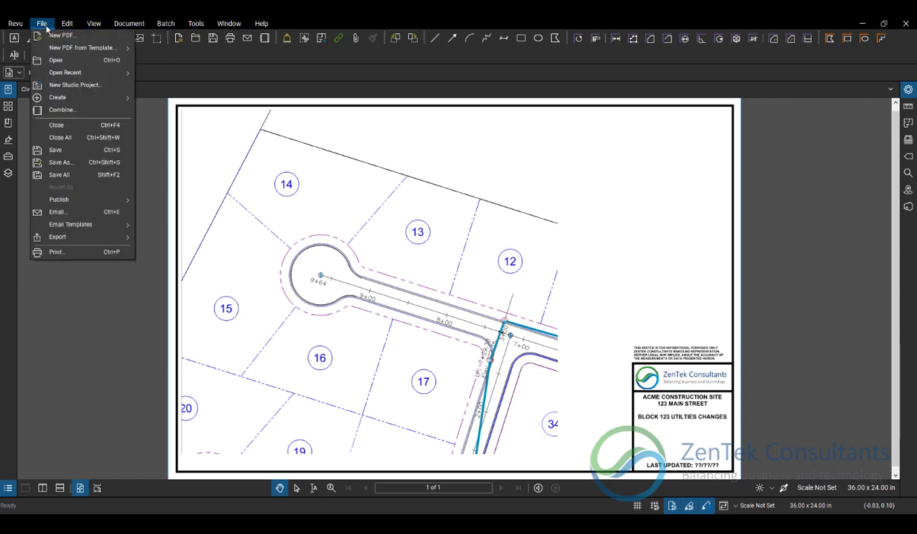
mouse_move(68, 48)
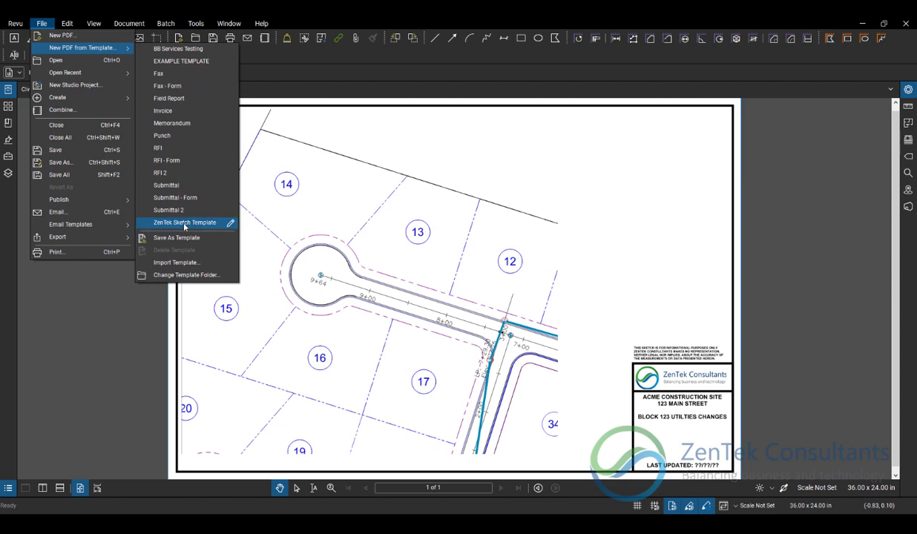
click(231, 224)
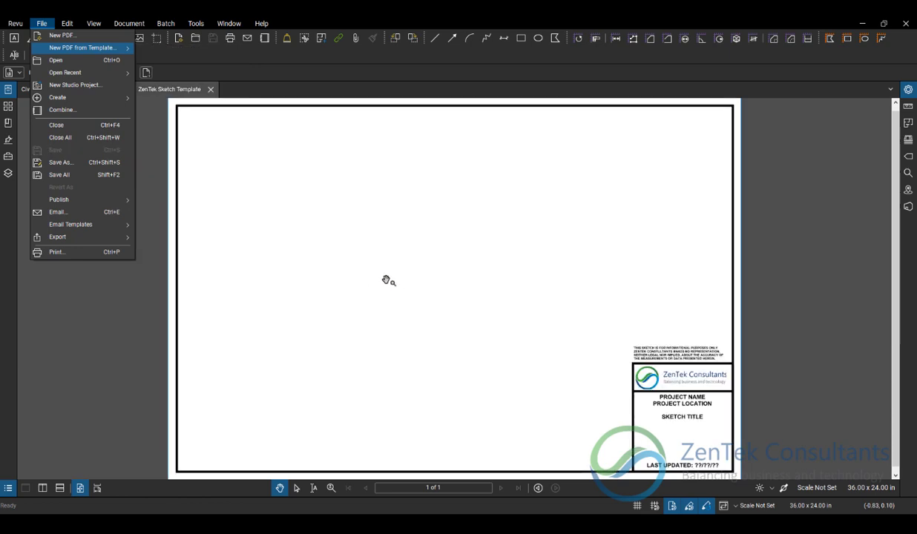